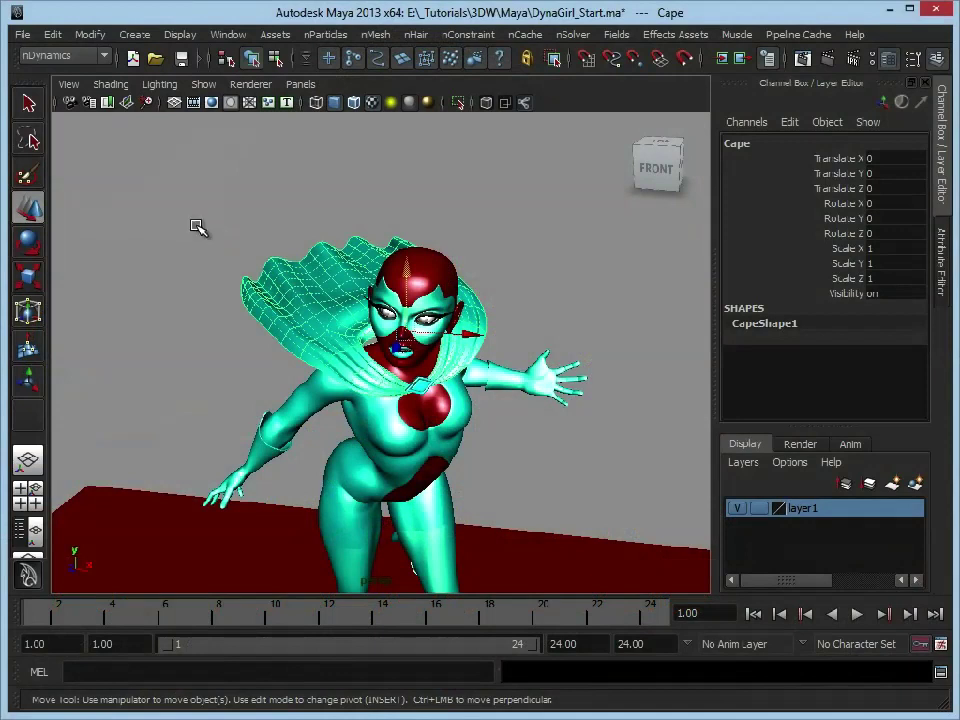
key("alt")
left_click_drag(570, 293, 516, 257, "alt")
right_click_drag(516, 257, 527, 271, "alt")
left_click_drag(527, 271, 583, 283, "alt")
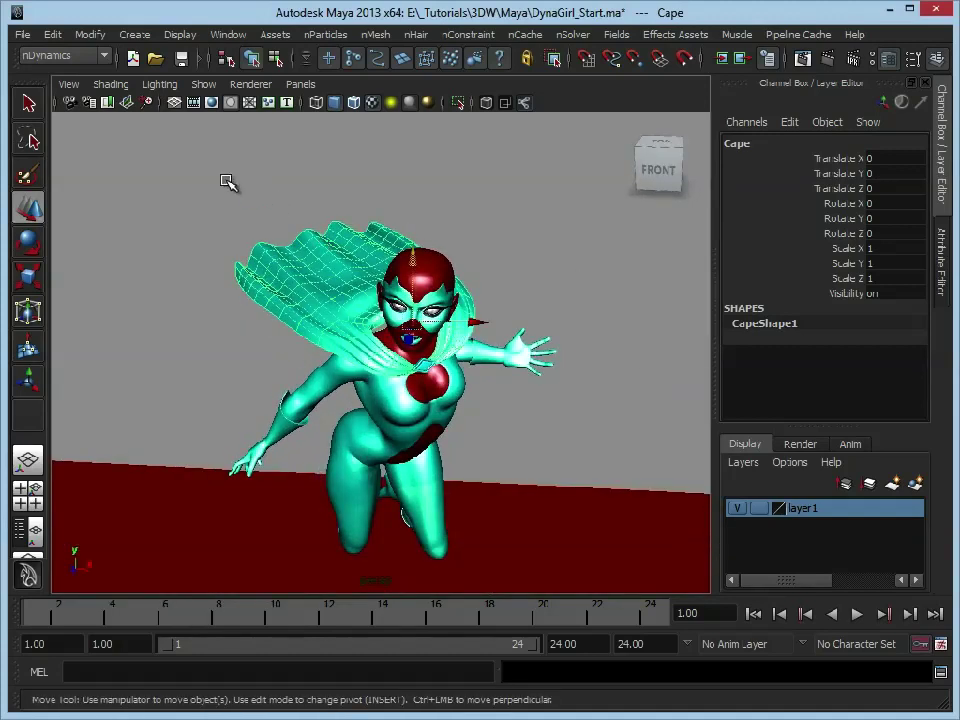
left_click_drag(225, 180, 276, 204, "alt")
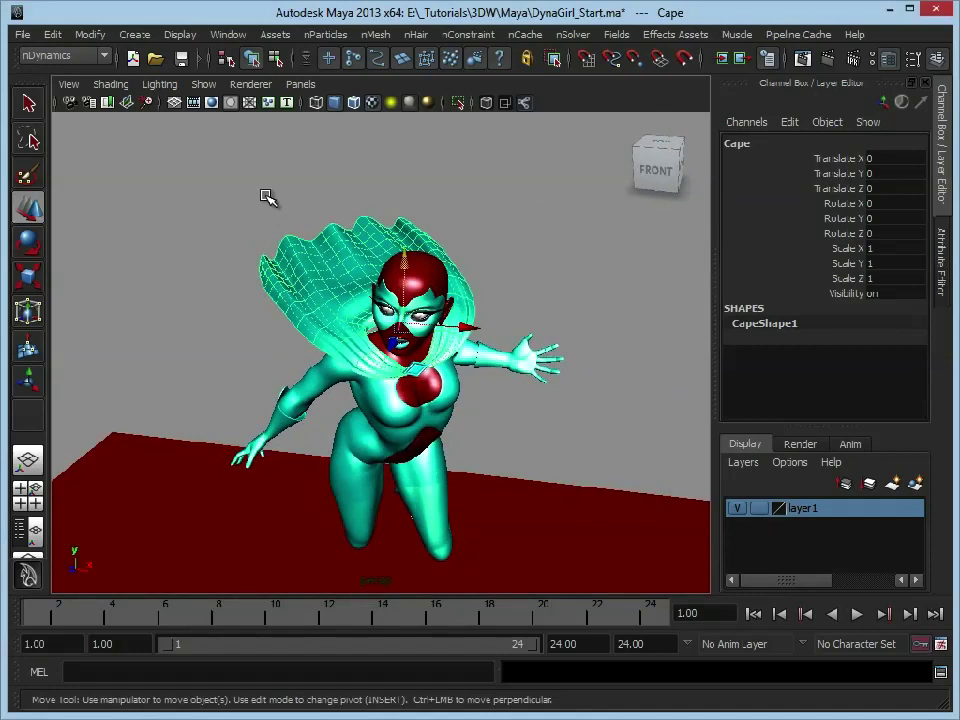
left_click_drag(326, 259, 305, 250, "alt")
Convert the selected cape to nCloth using the nDynamics menu set, with Local Space Output and a new solver
left_click(60, 56)
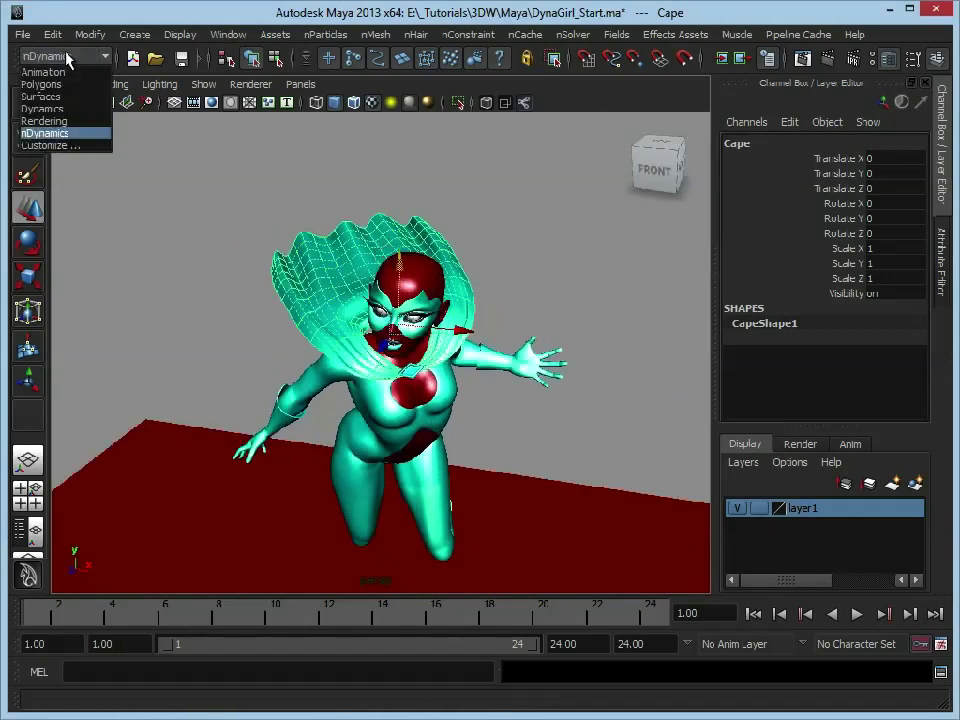
left_click(74, 134)
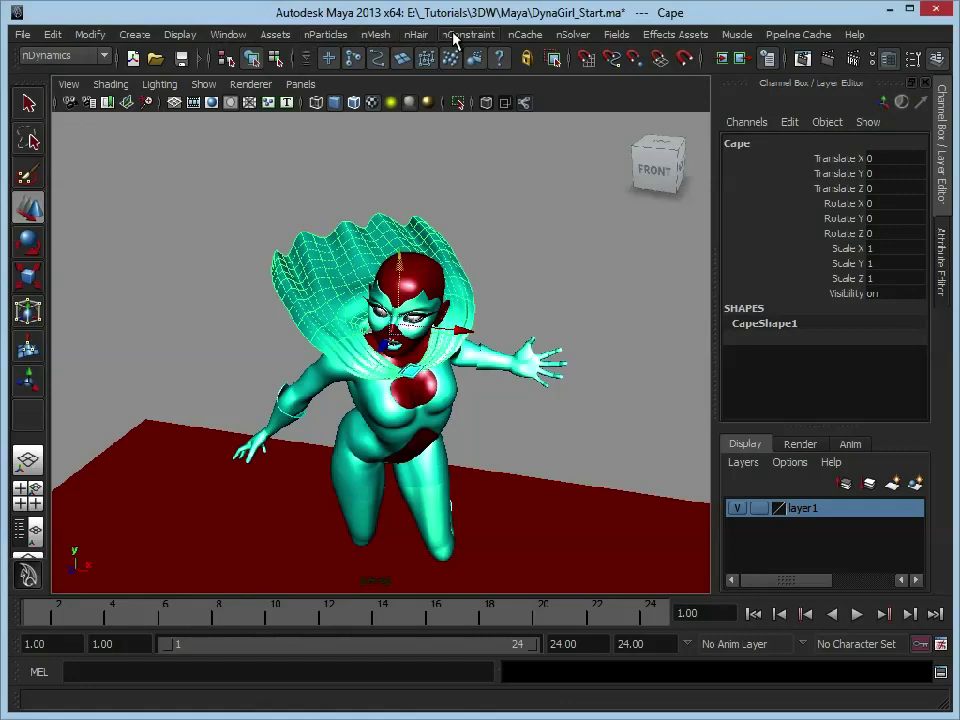
left_click_drag(478, 240, 448, 249, "alt")
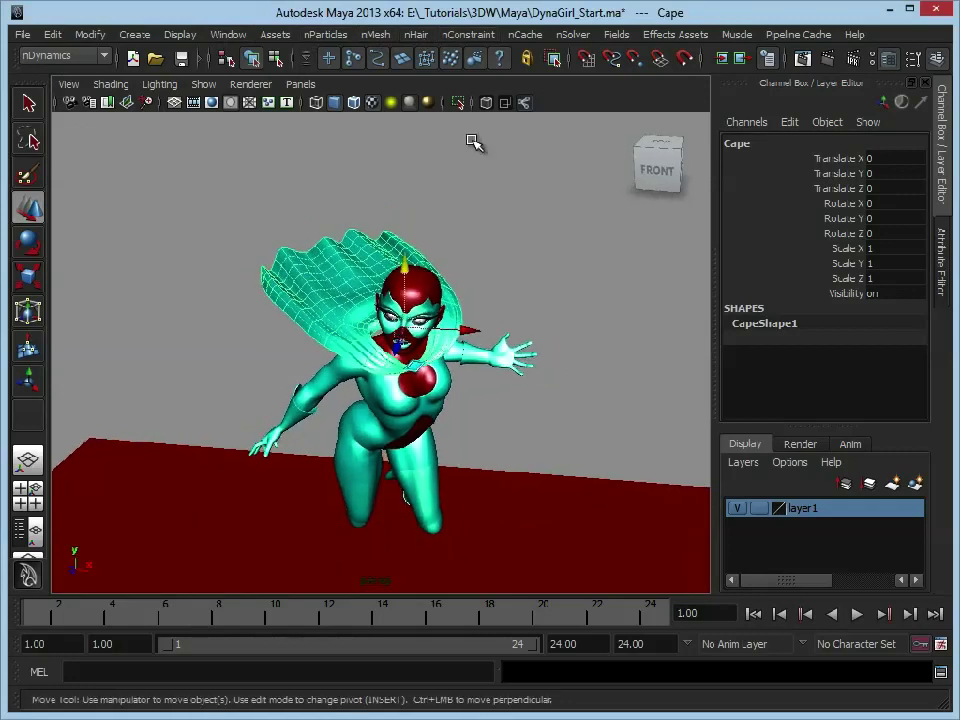
left_click(376, 35)
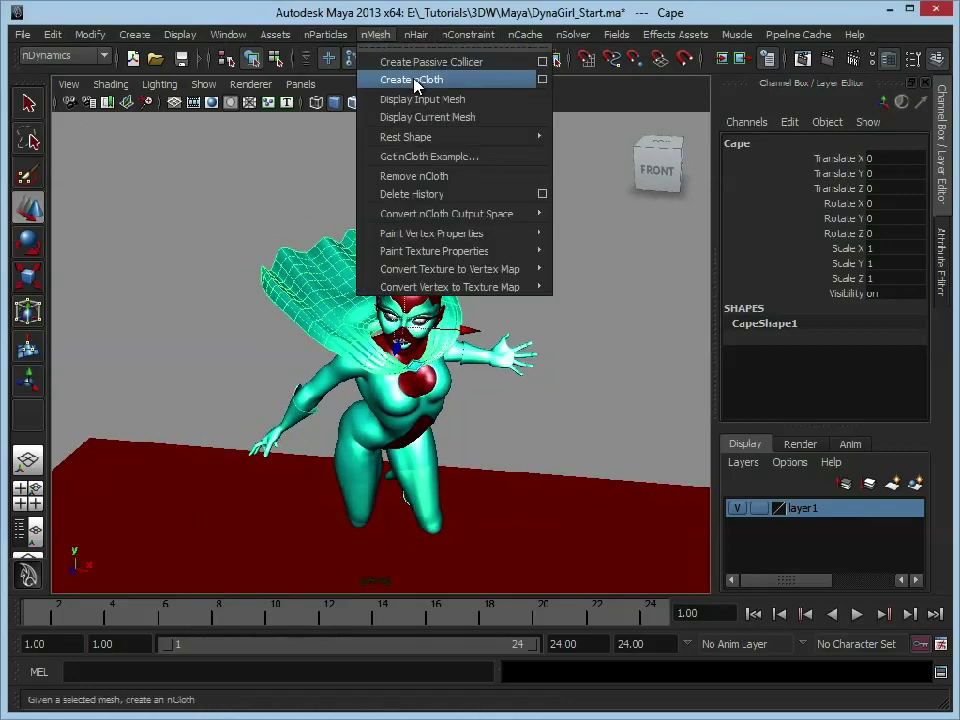
left_click(542, 81)
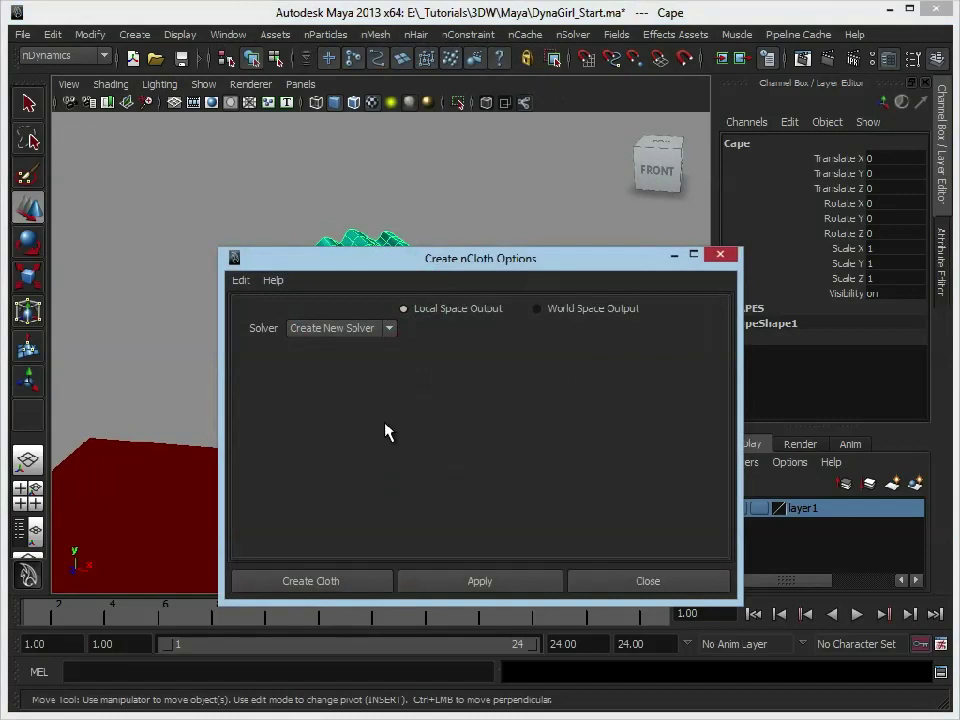
left_click(338, 329)
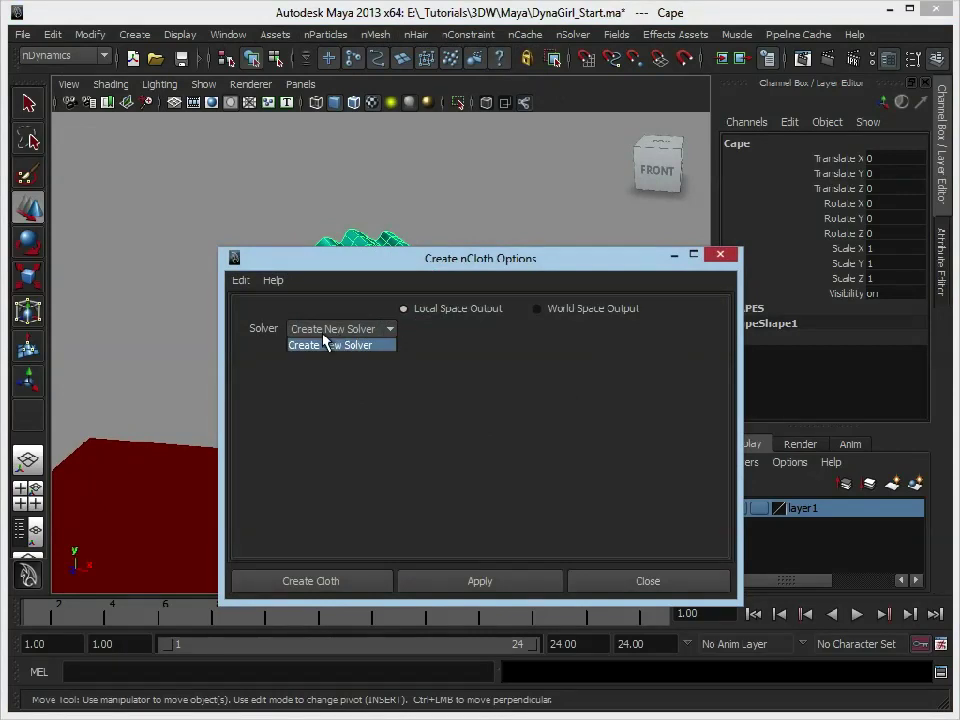
left_click(411, 404)
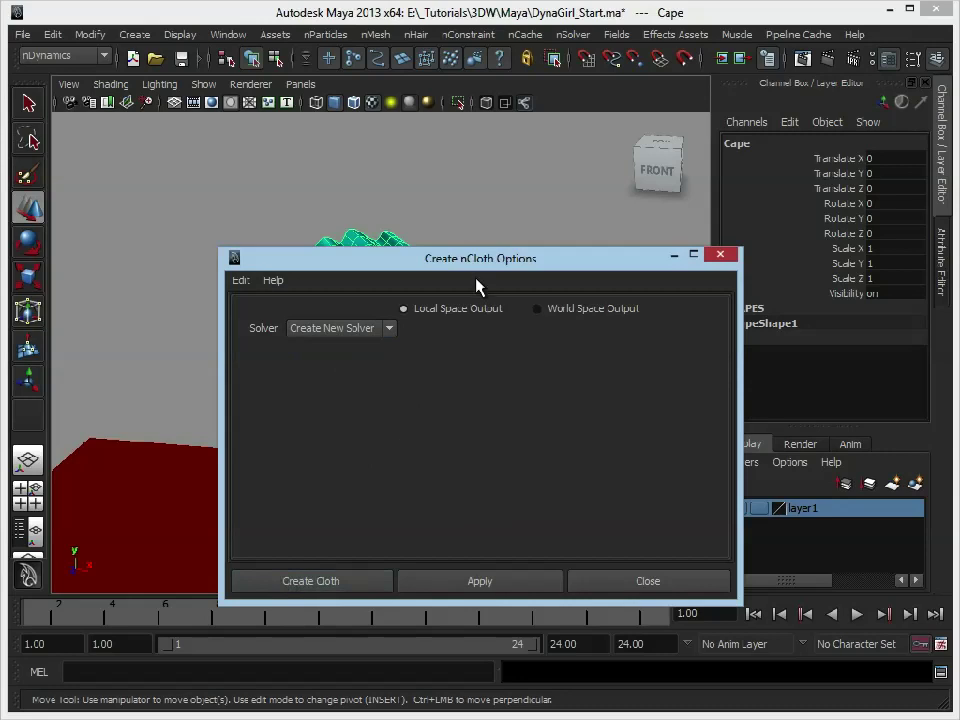
left_click_drag(476, 262, 465, 185)
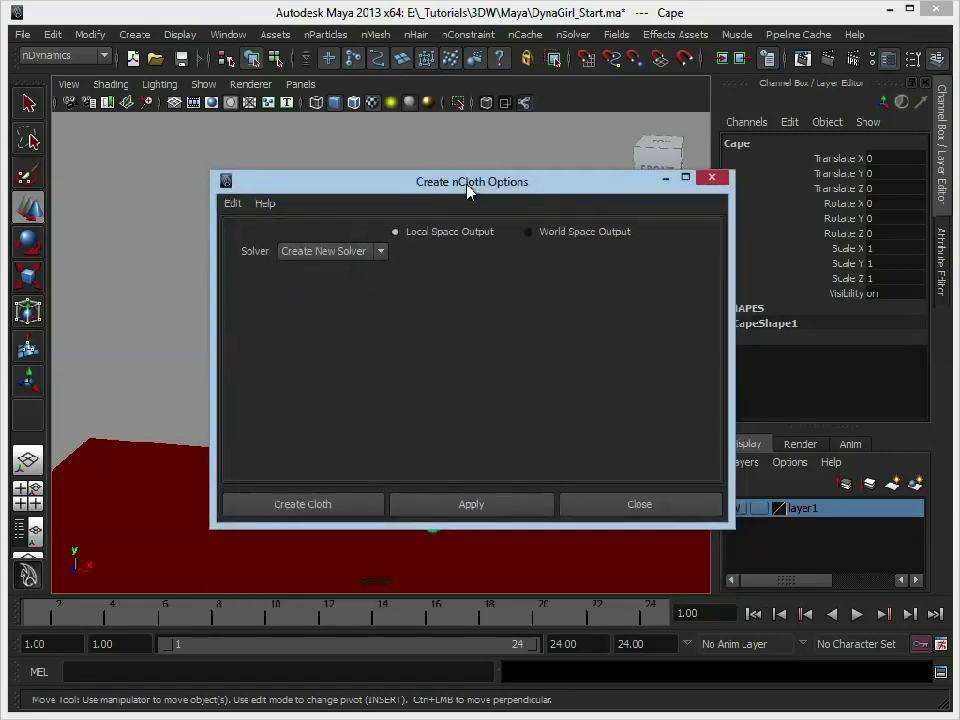
left_click(321, 499)
Compare the cape's smoothed mesh preview with its unsmoothed display, ending on the unsmoothed one
left_click(465, 276)
left_click_drag(470, 281, 265, 292, "alt")
left_click(265, 292)
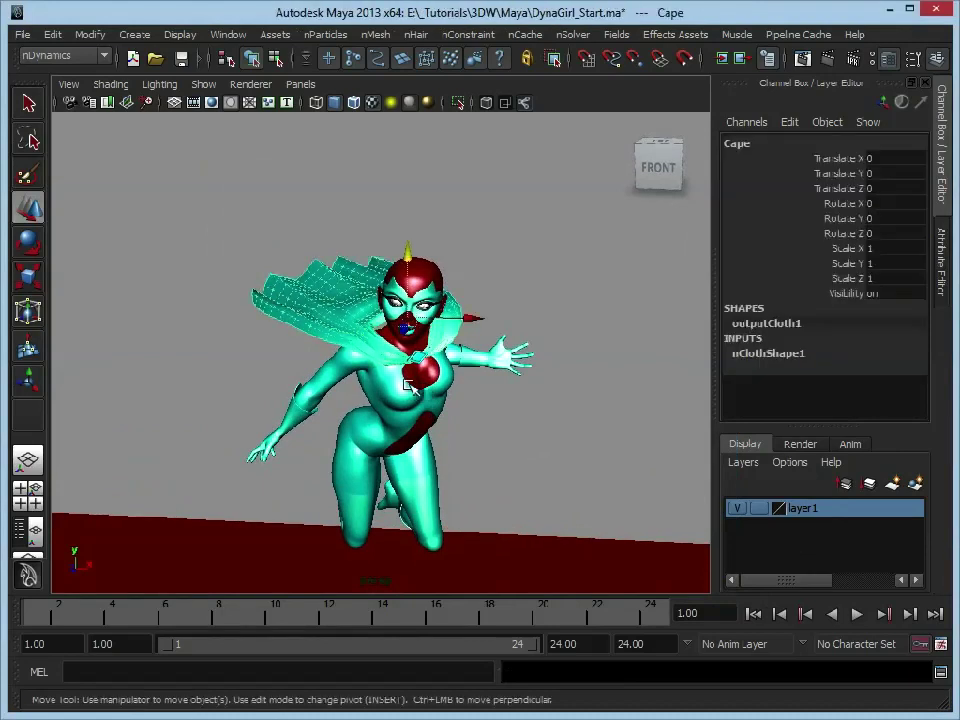
key("3")
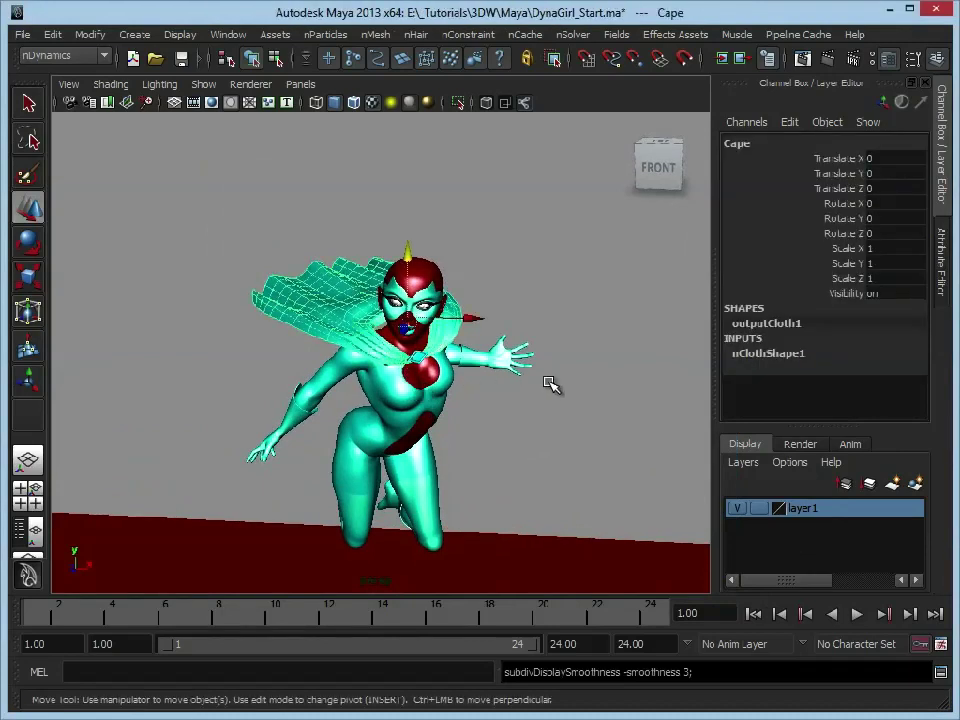
key("1")
key("3")
key("1")
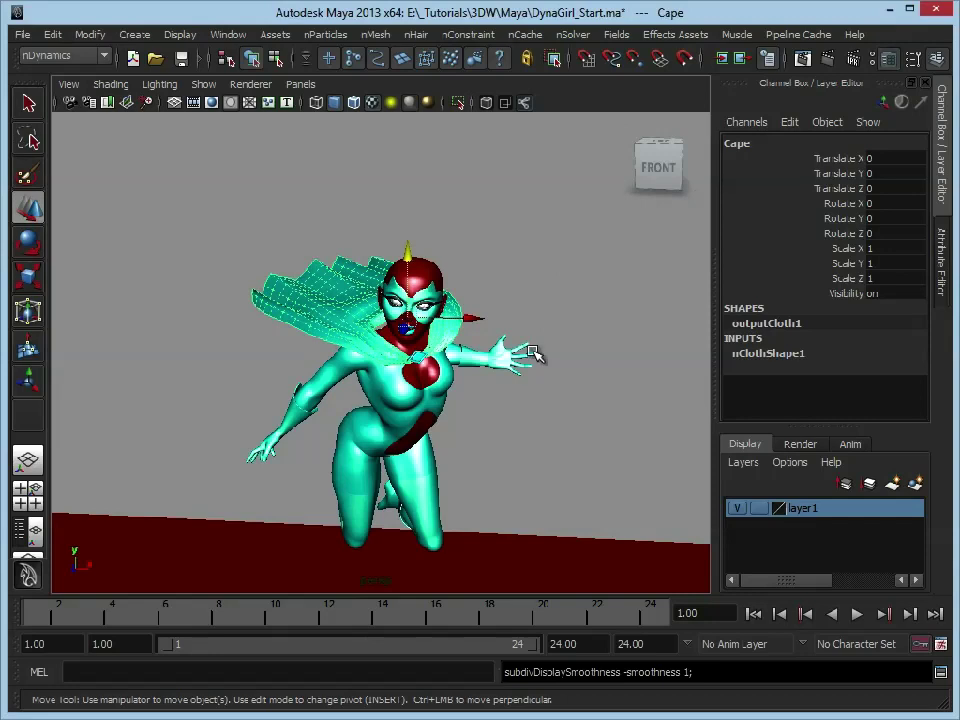
middle_click_drag(497, 343, 465, 320, "alt")
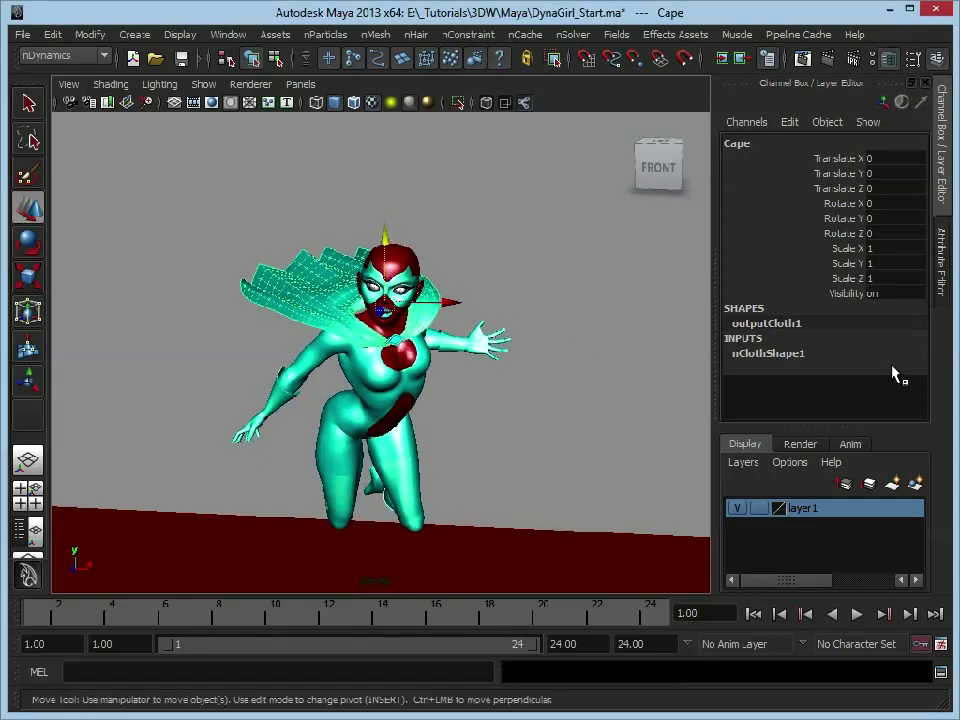
Examine the attributes of the cape's CapeShape1, outputCloth1, nClothShape1 and nucleus1 nodes
left_click(755, 356)
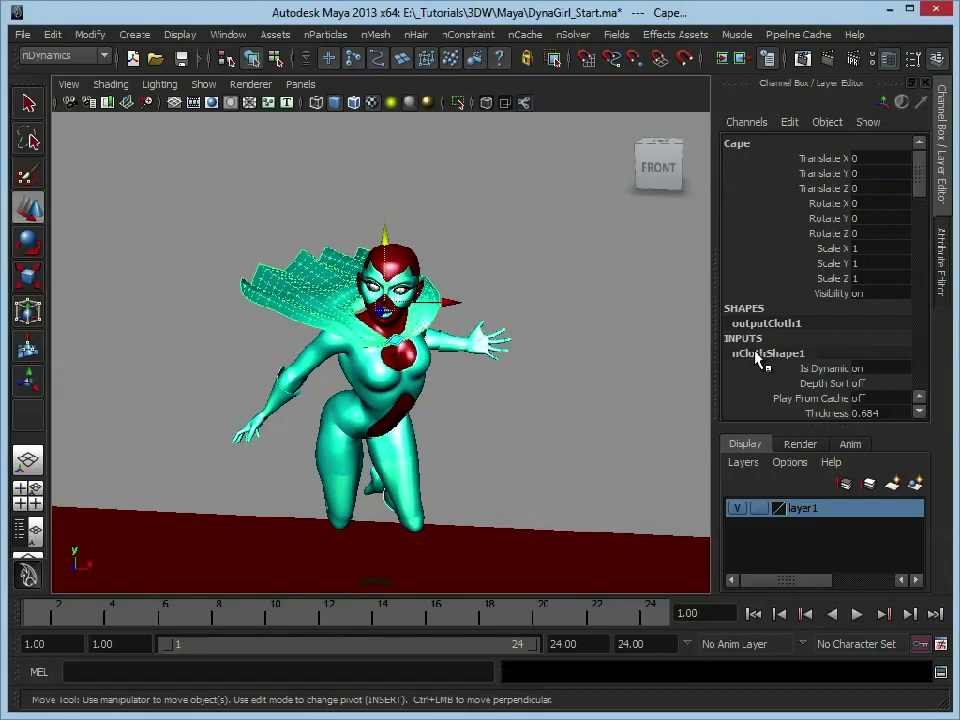
key("ctrl+a")
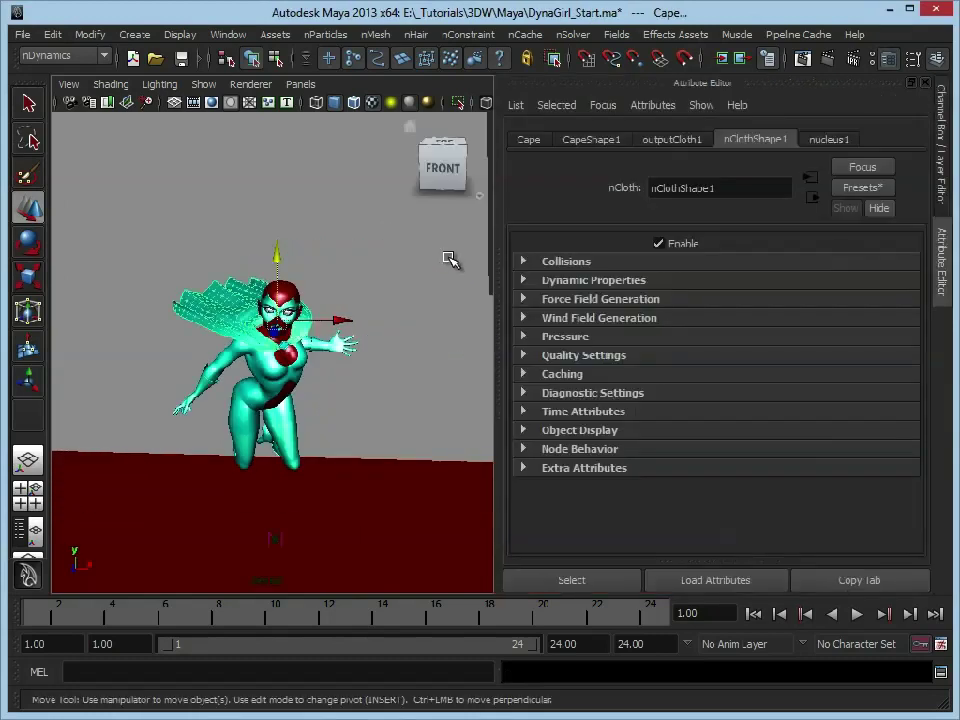
left_click(527, 141)
left_click(605, 141)
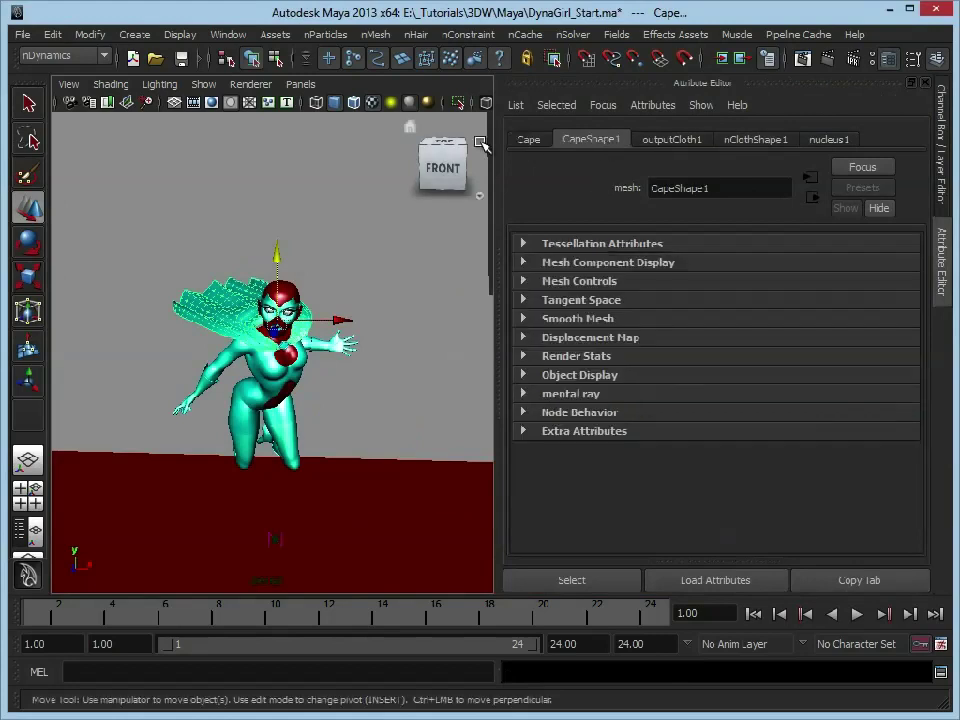
left_click(686, 142)
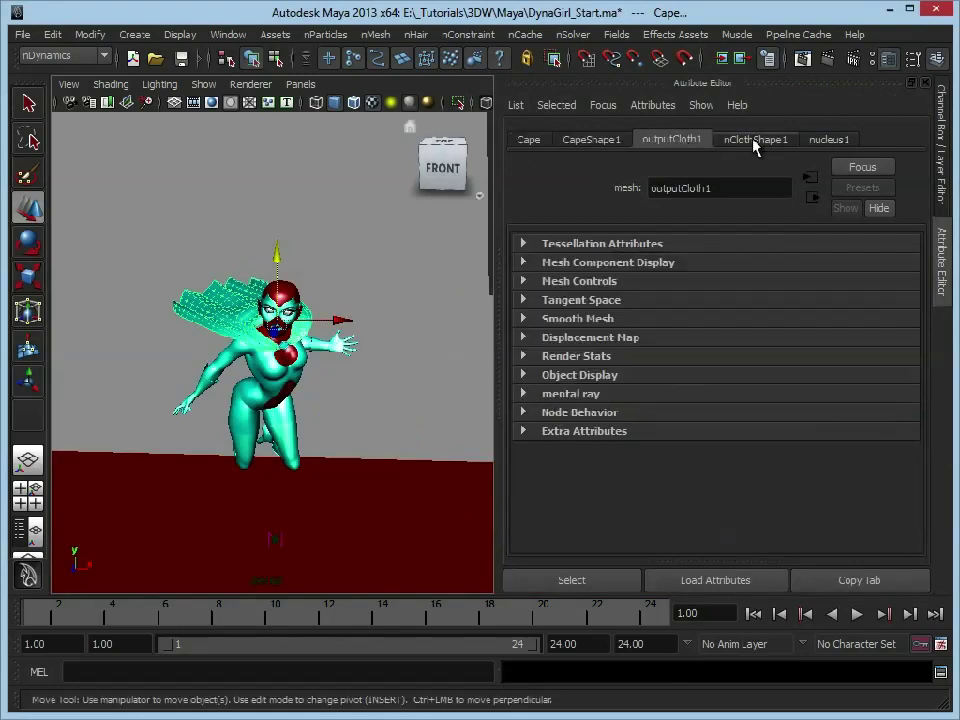
left_click(755, 143)
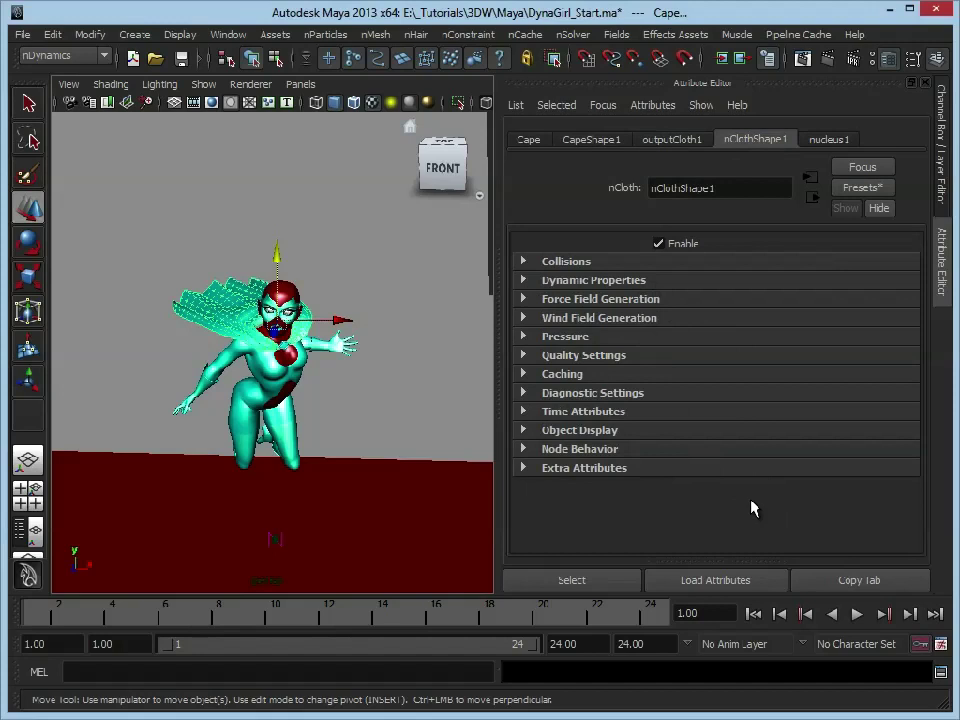
left_click(839, 147)
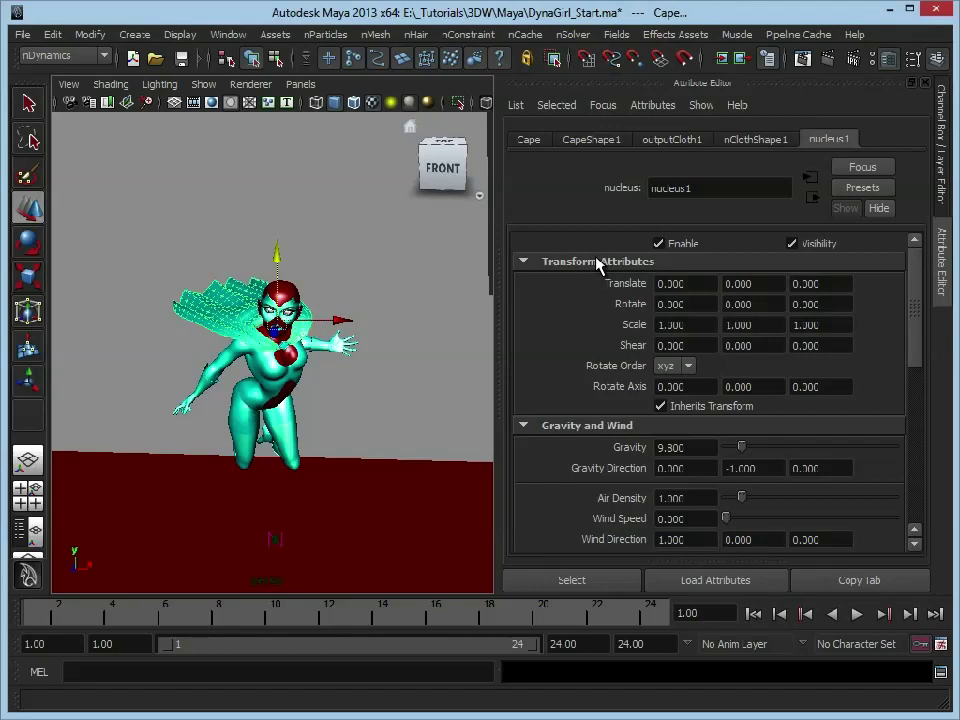
left_click(752, 139)
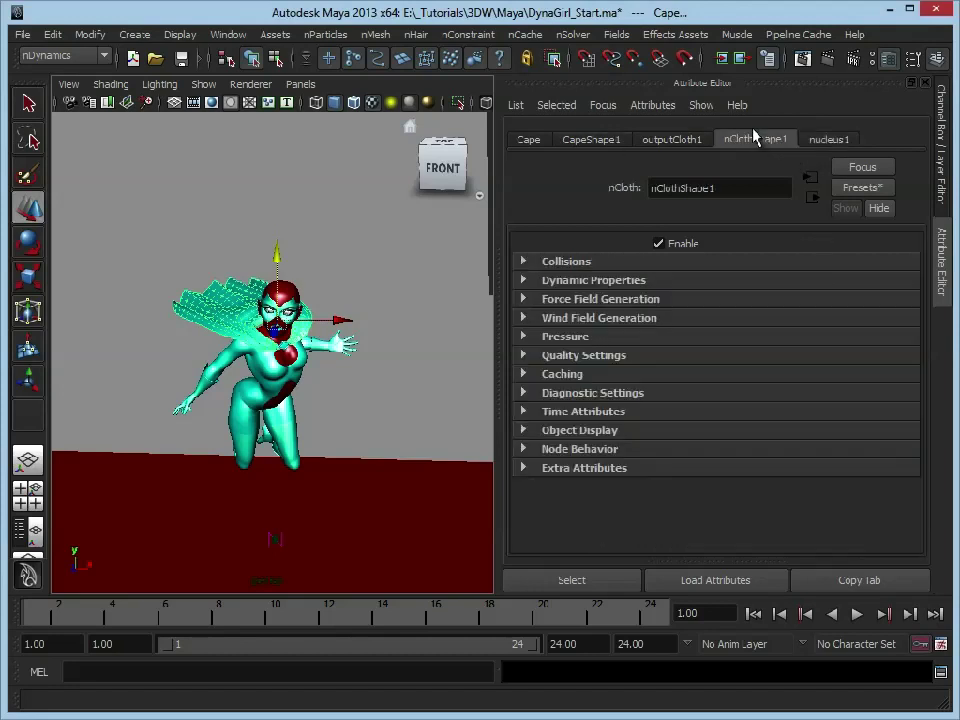
Deselect the cape, play the cloth simulation over the current range, and return to the first frame
left_click_drag(345, 305, 339, 287, "alt")
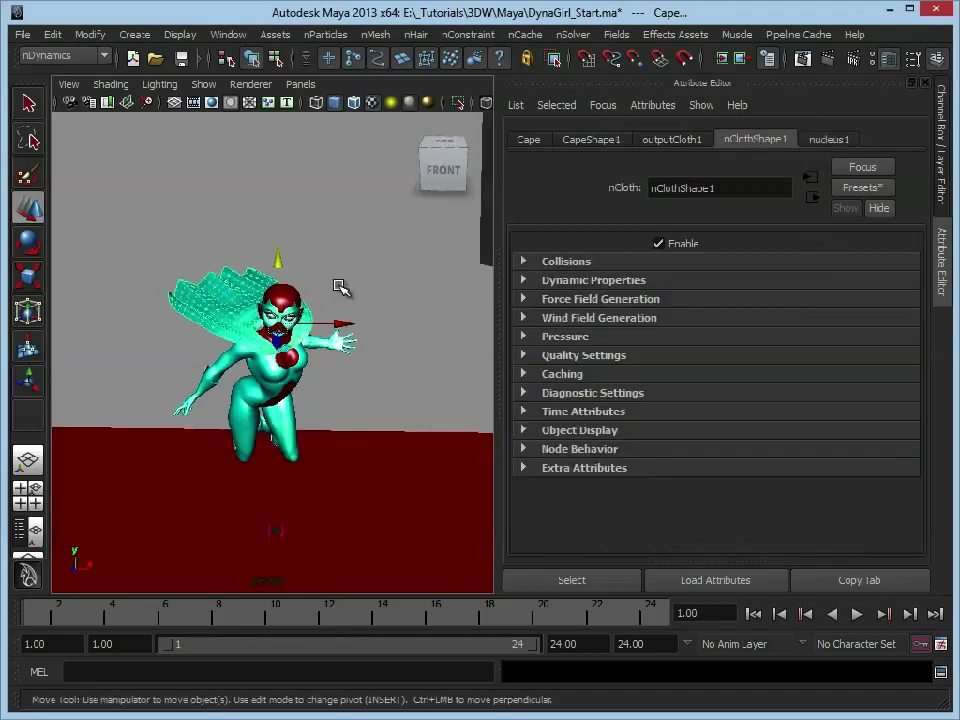
right_click_drag(339, 287, 381, 279, "alt")
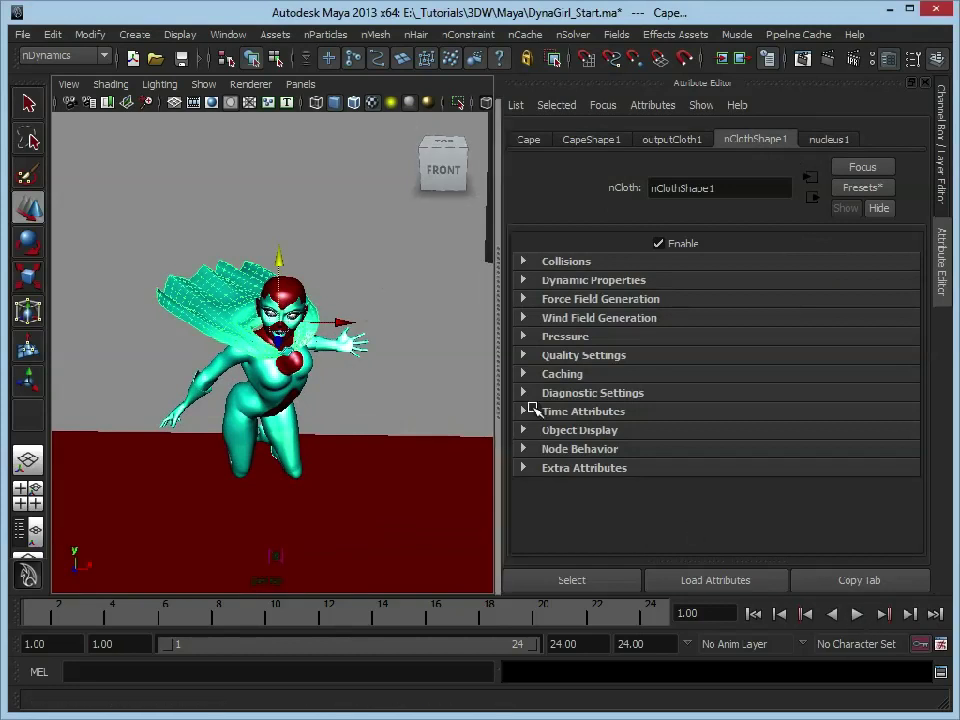
left_click(377, 268)
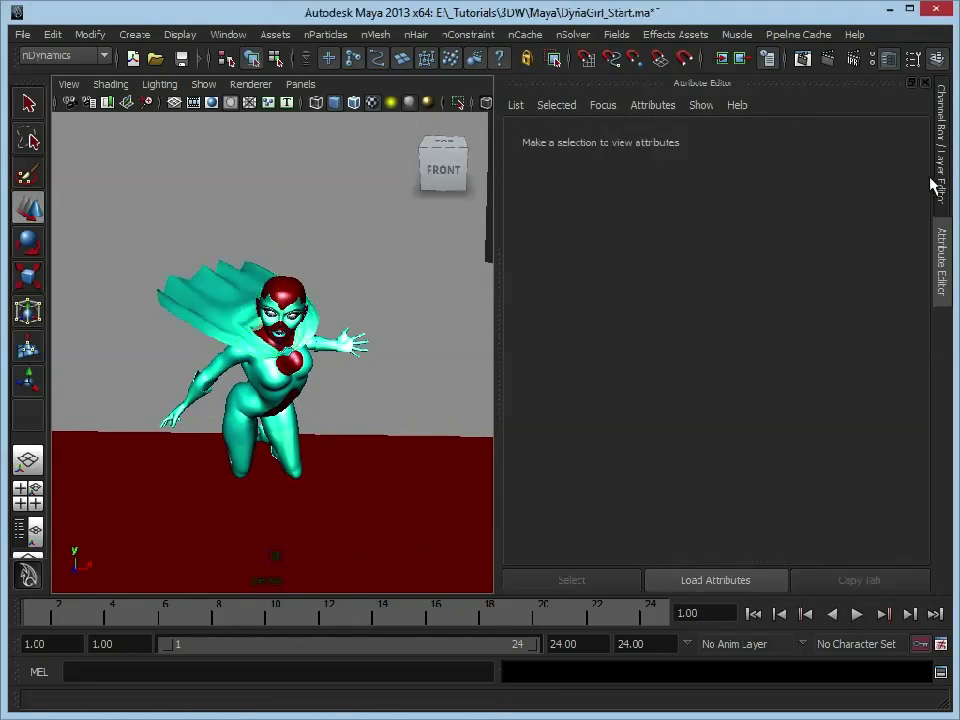
left_click(942, 183)
right_click_drag(587, 339, 542, 294, "alt")
left_click(857, 614)
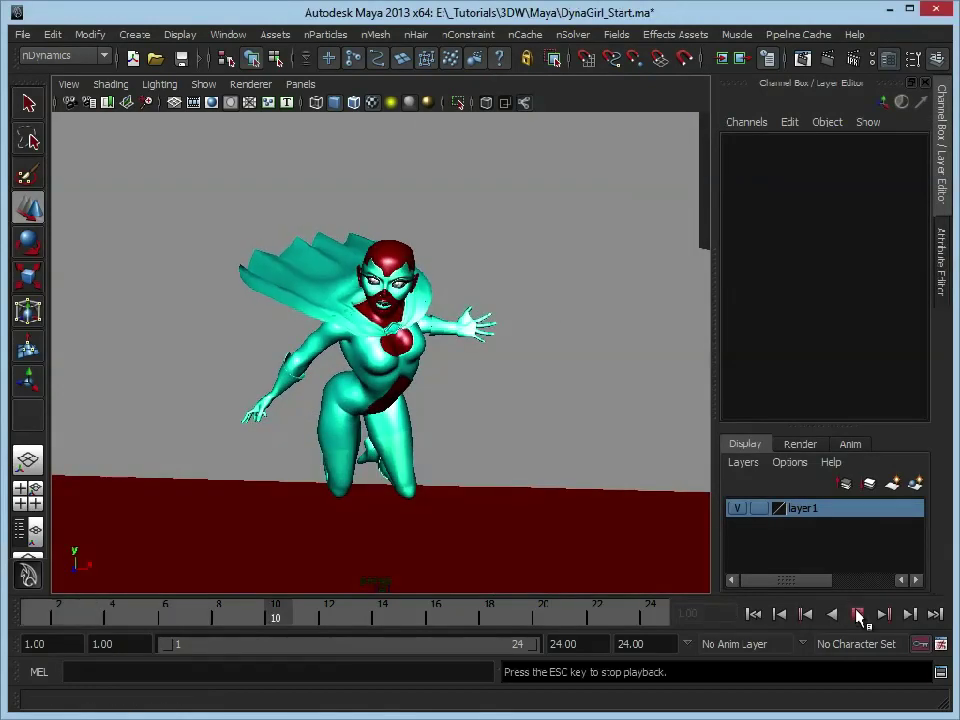
left_click(857, 614)
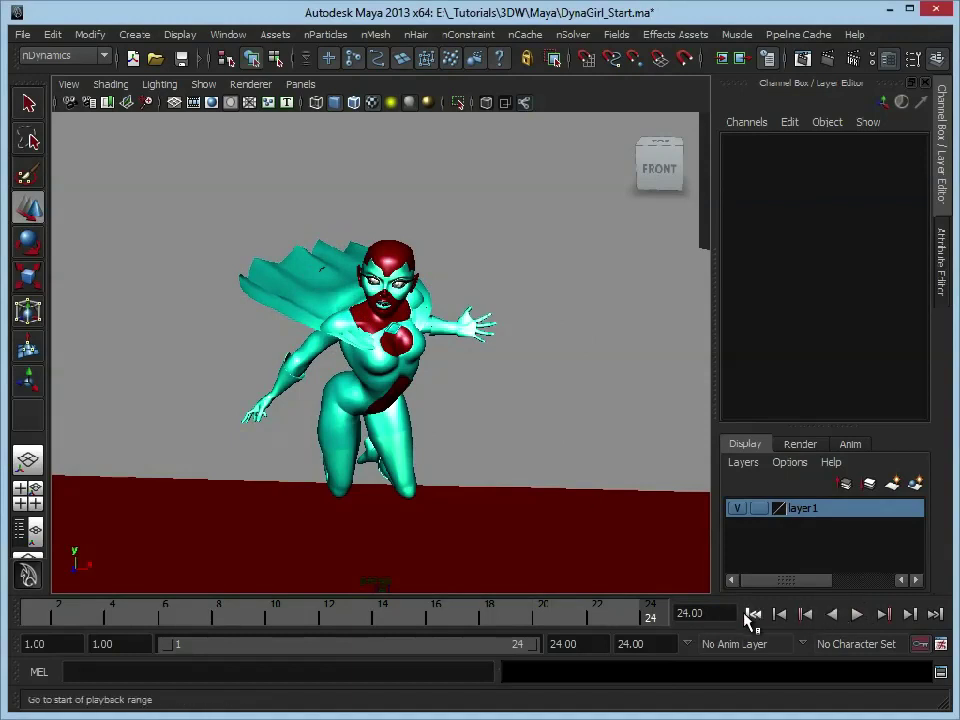
left_click(753, 615)
left_click(856, 615)
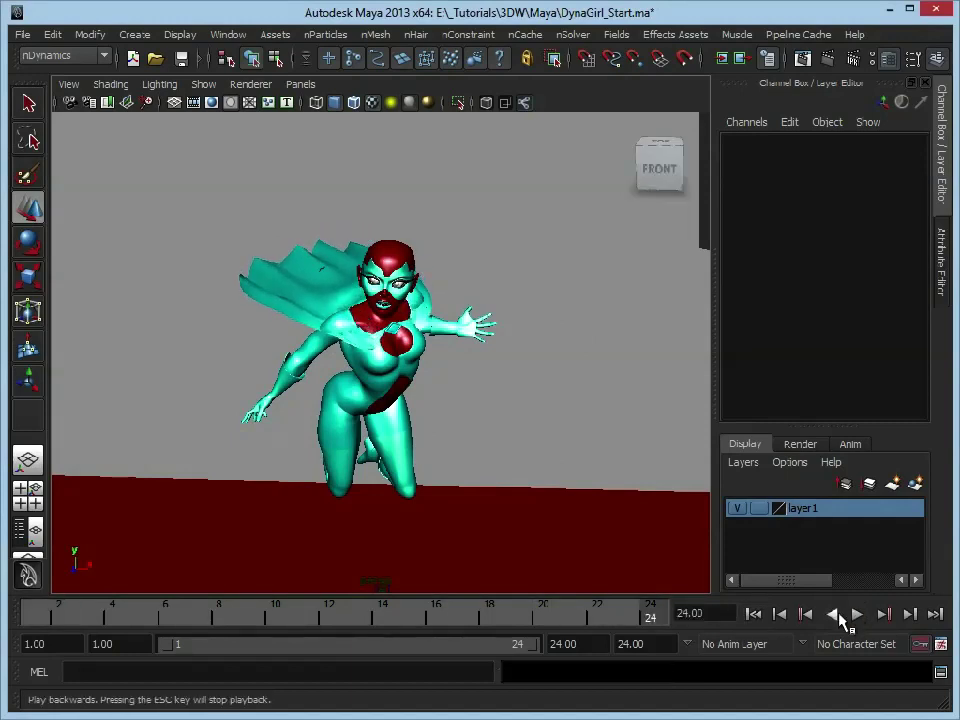
left_click(755, 615)
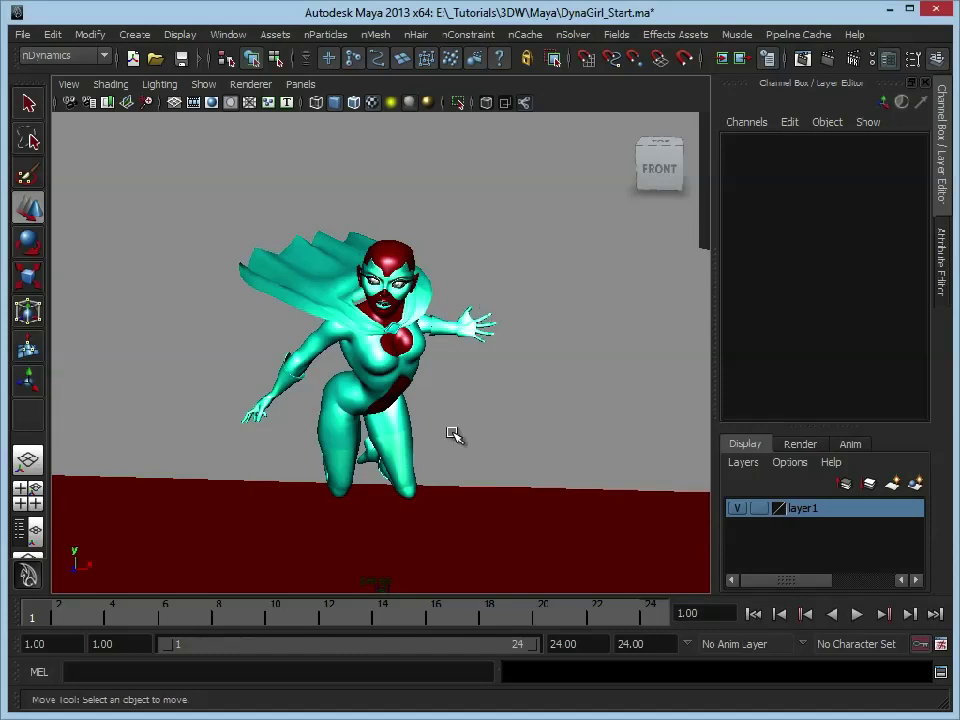
Set the end of the playback range to frame 10000
left_click(563, 643)
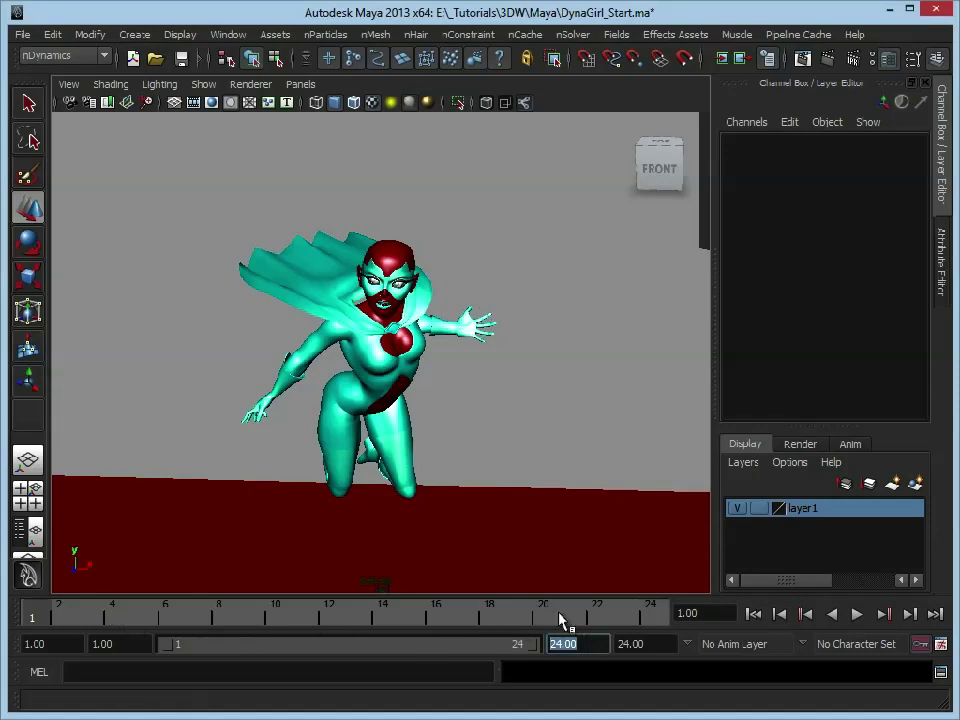
type("10000")
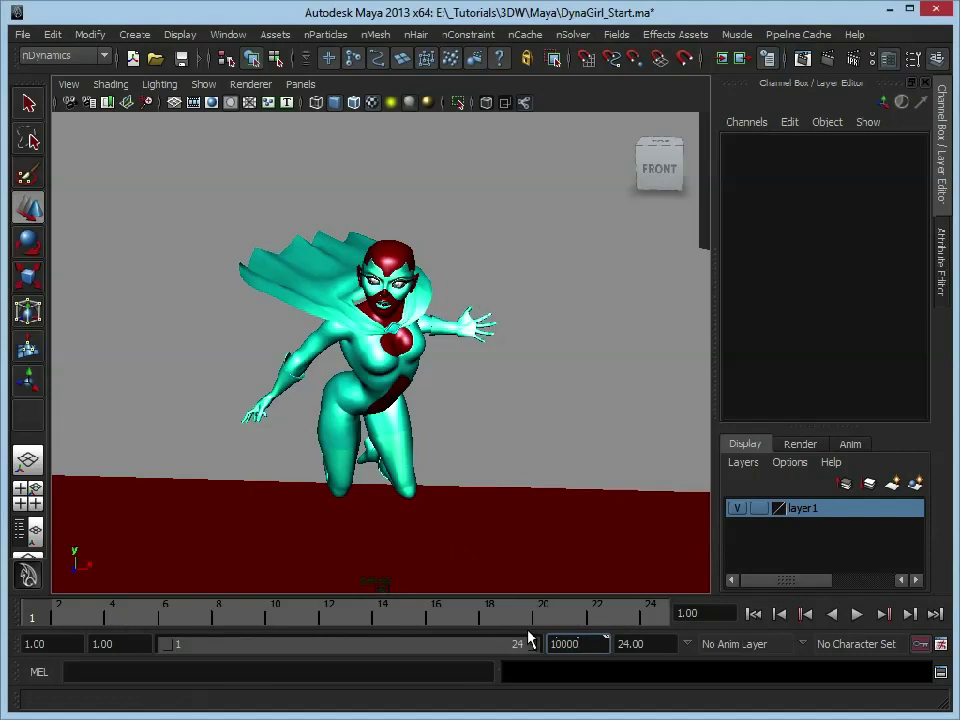
key("Return")
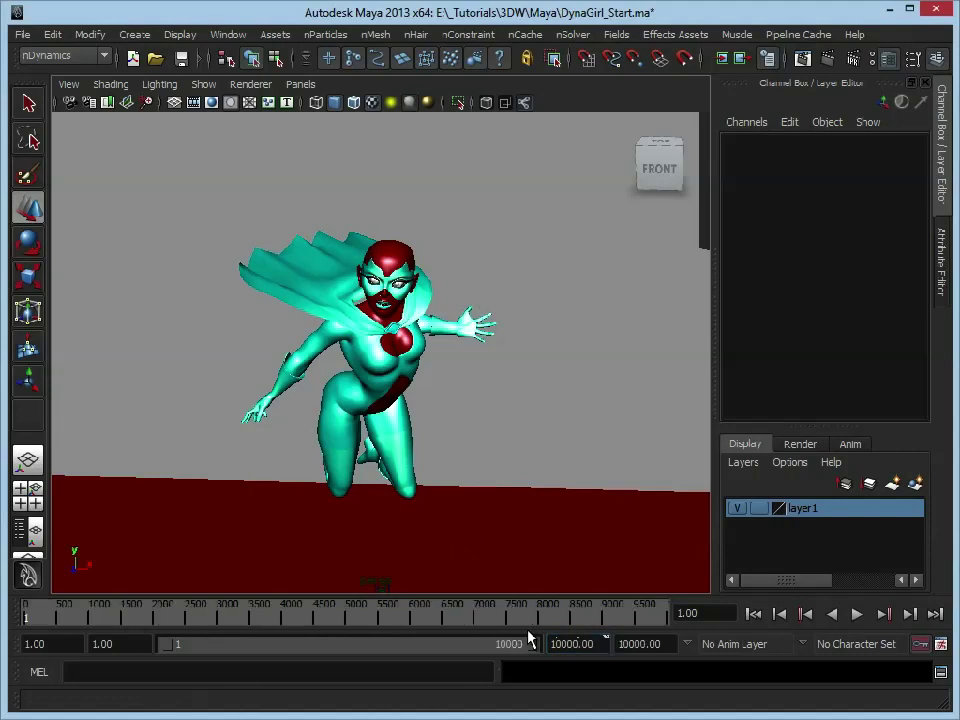
Play the cape's cloth simulation over the extended range, stop it, and rewind to the first frame
right_click_drag(544, 403, 487, 408, "alt")
left_click_drag(487, 408, 493, 357, "alt")
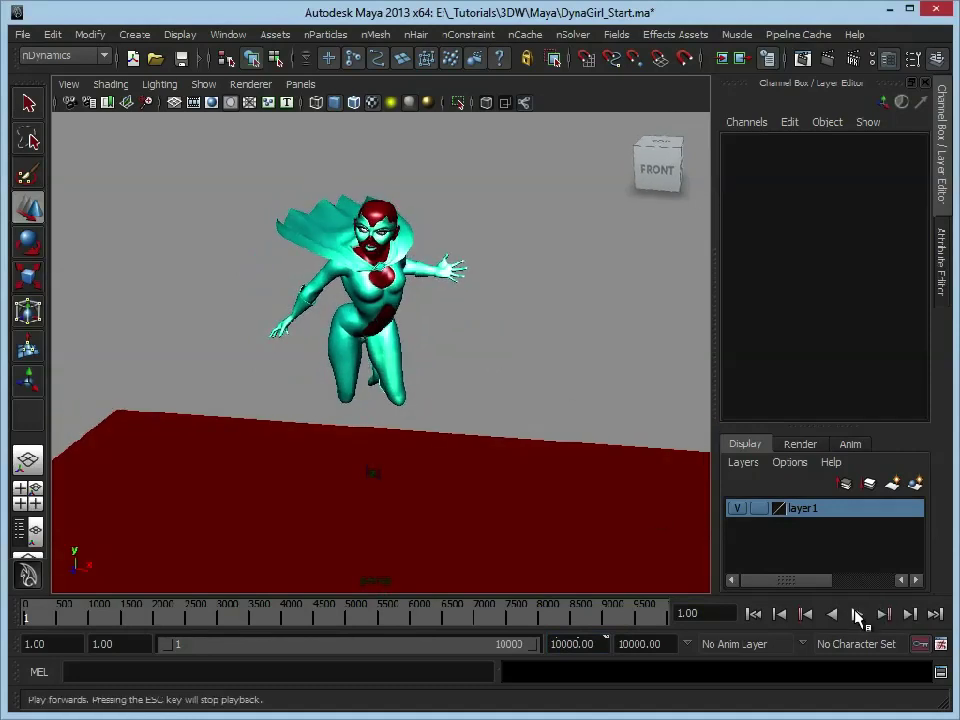
left_click(856, 614)
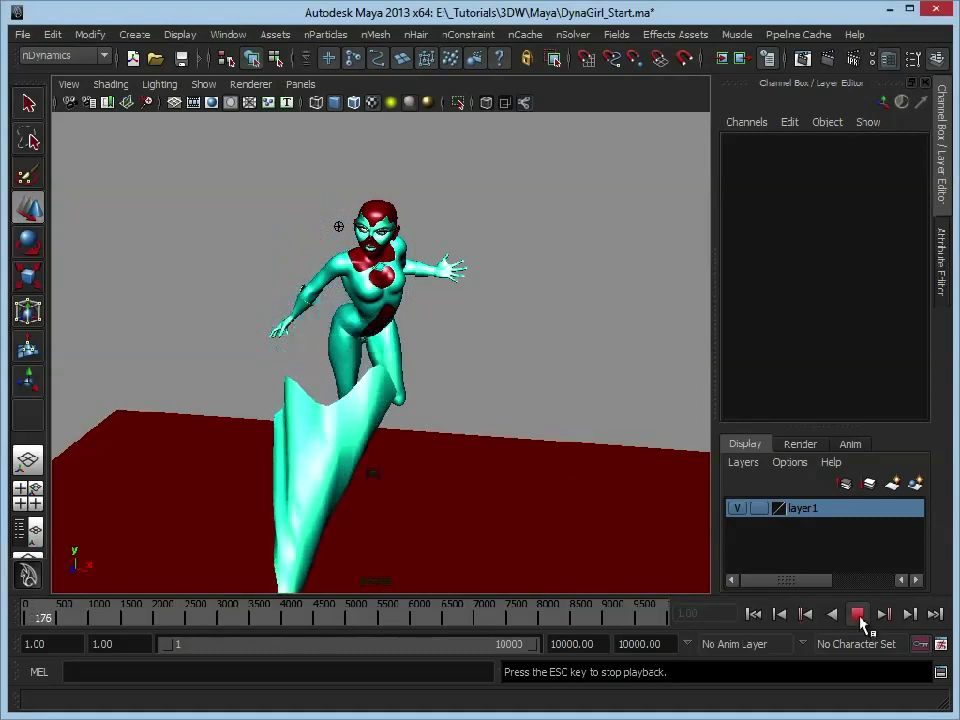
left_click(857, 614)
left_click(753, 614)
Turn off Collide and Self Collide in the cape's nClothShape1 collision settings, then deselect the cape and bring back its channel and layer lists
key("w")
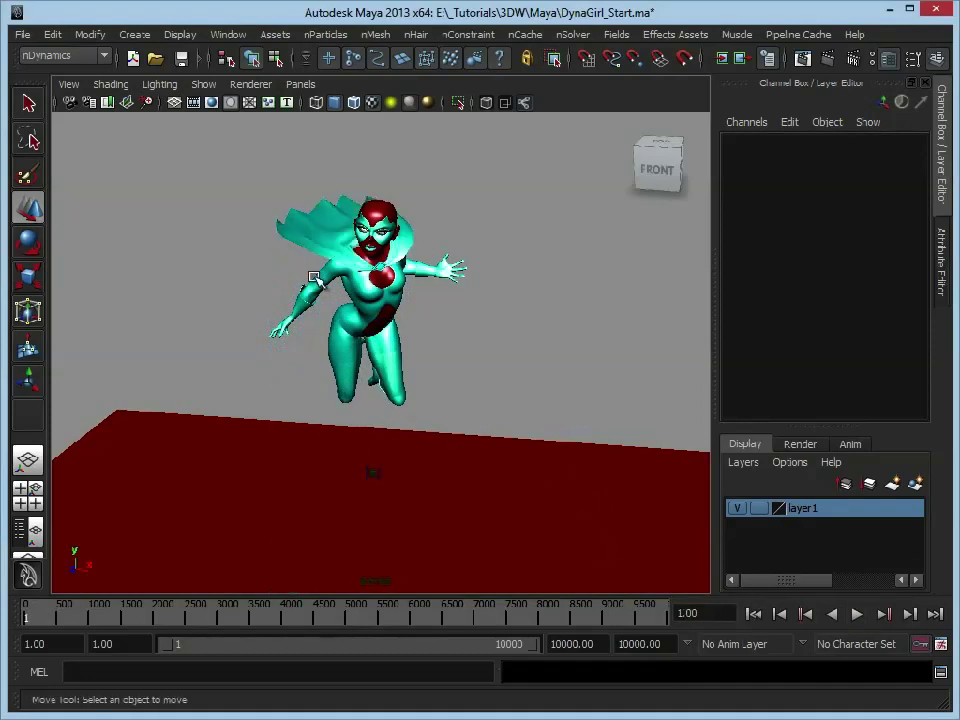
left_click(285, 227)
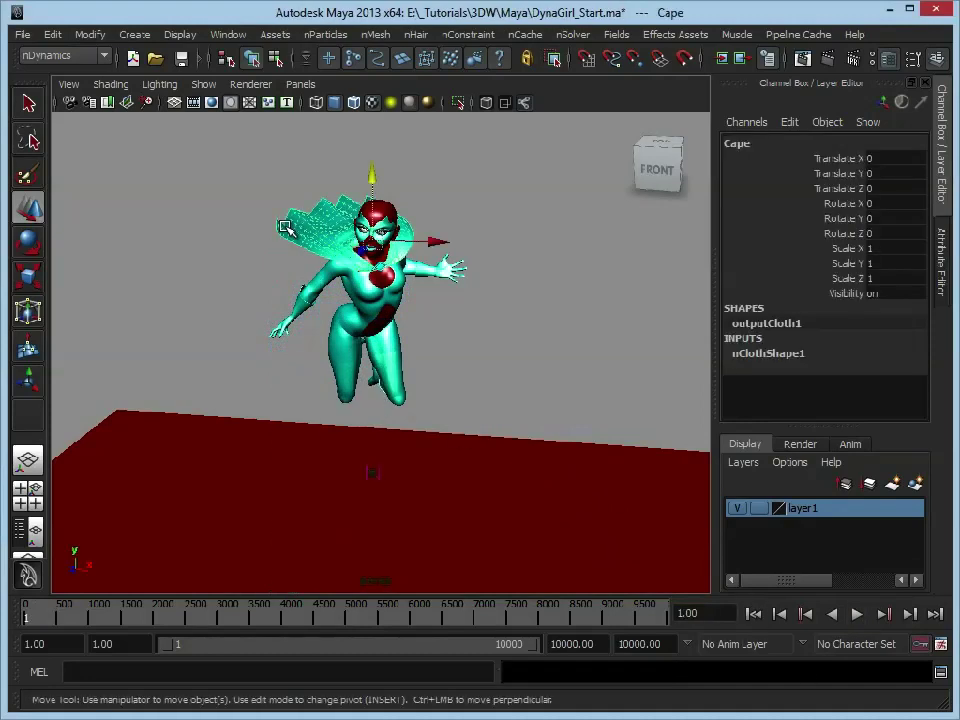
key("ctrl+a")
left_click(572, 263)
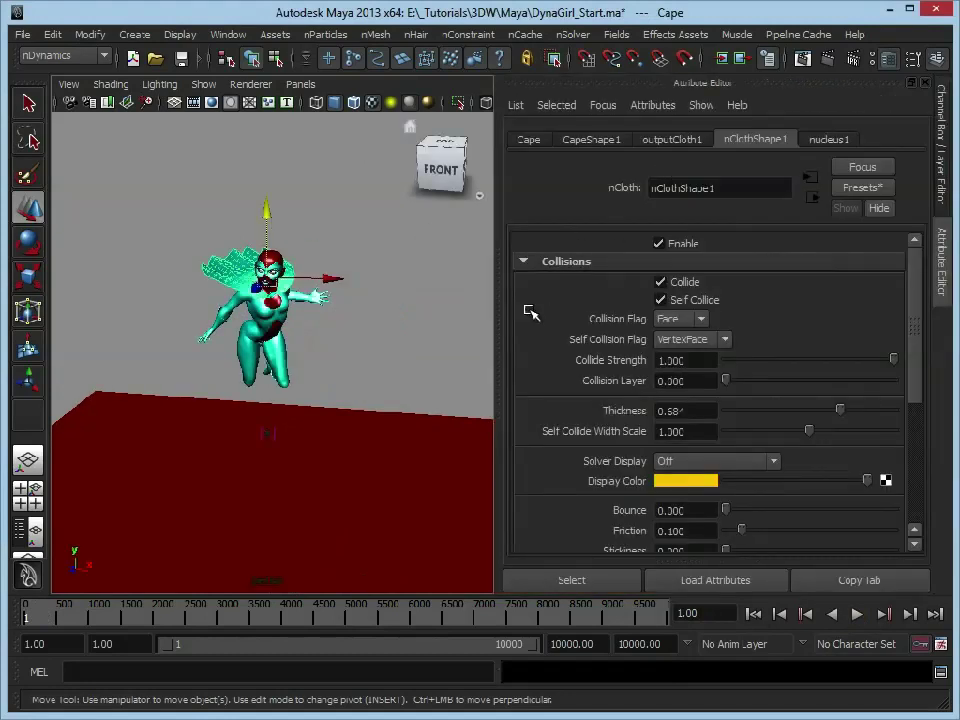
left_click(676, 285)
left_click(676, 299)
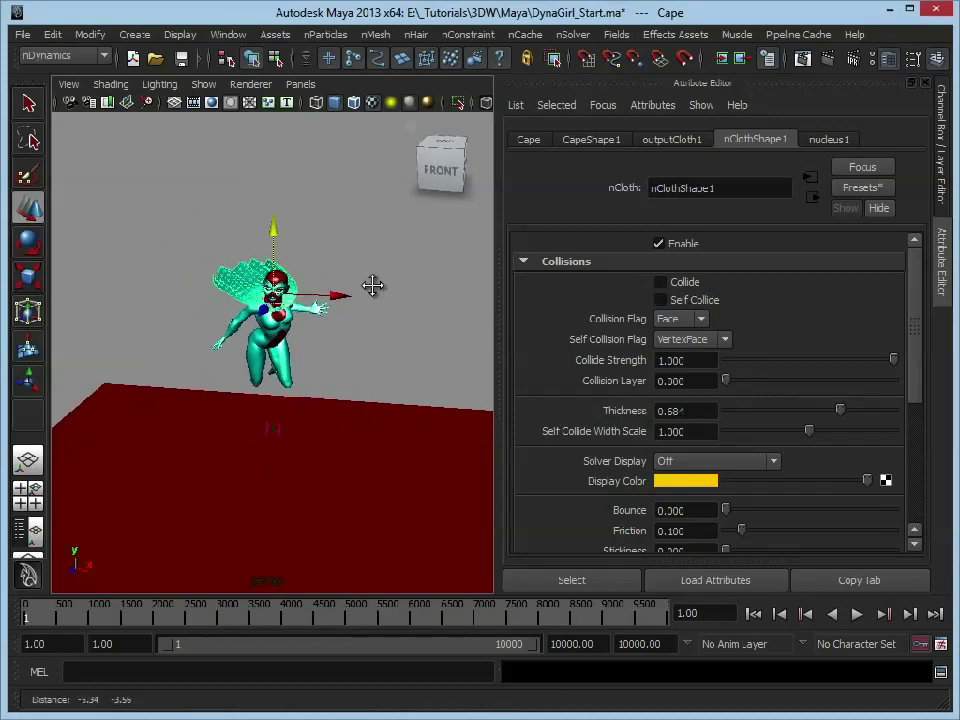
left_click(426, 258)
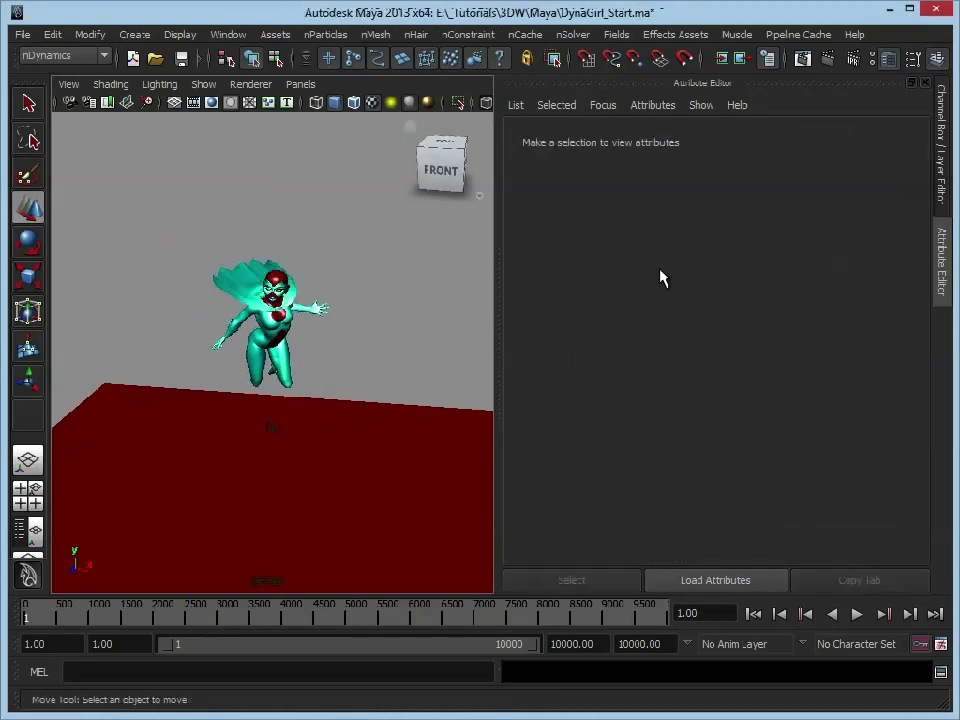
left_click(942, 180)
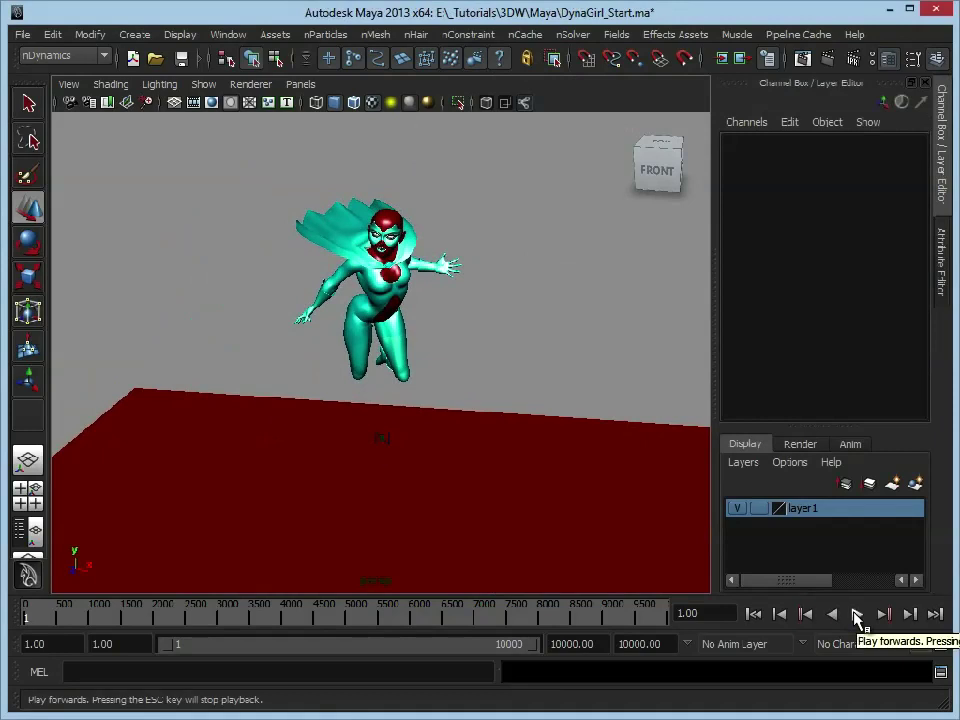
Play the cape's cloth simulation with its collisions disabled, stop it, and rewind to the first frame
left_click(856, 616)
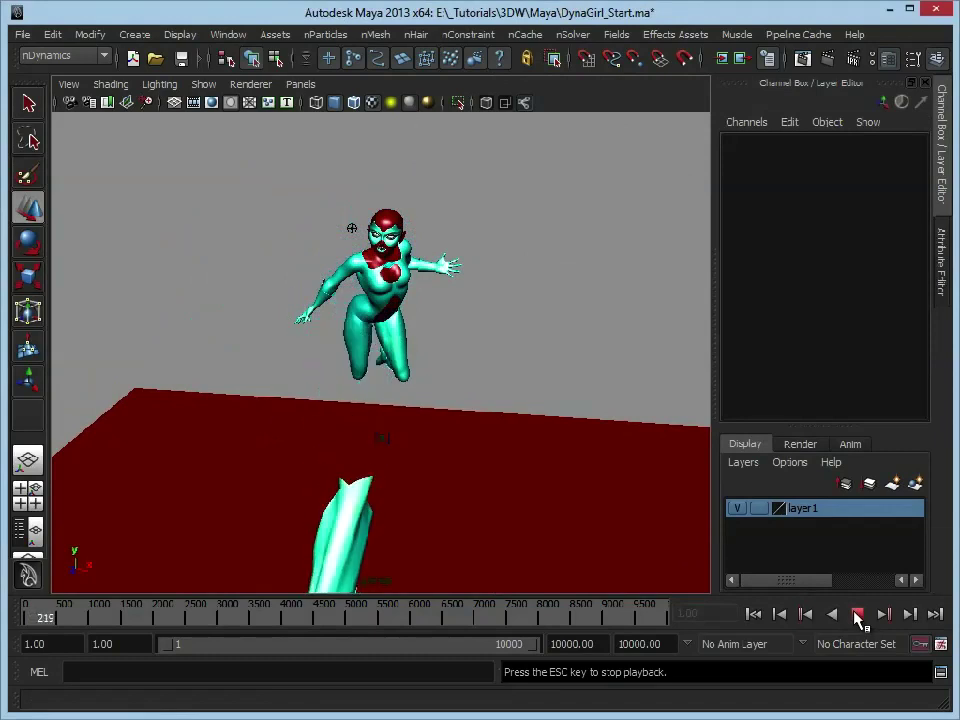
mouse_move(549, 317)
left_mouse_down("alt")
mouse_move(521, 379)
mouse_move(482, 407)
mouse_move(529, 339)
mouse_move(531, 313)
left_mouse_up("alt")
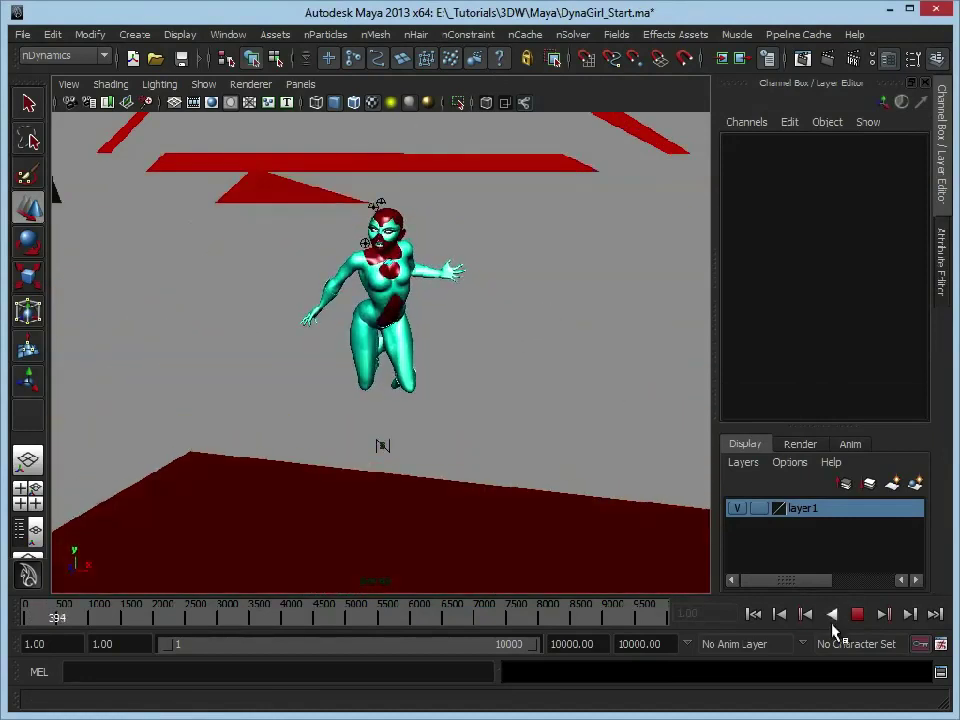
left_click(857, 614)
left_click(753, 614)
right_click_drag(444, 332, 503, 420, "alt")
middle_click_drag(503, 420, 499, 360, "alt")
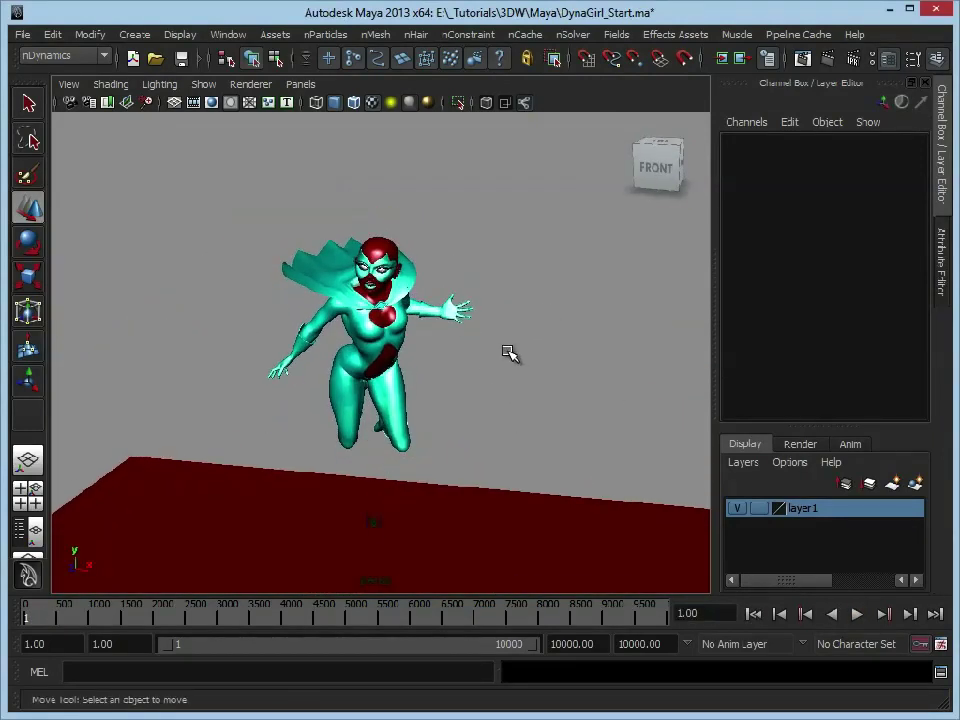
left_click(295, 256)
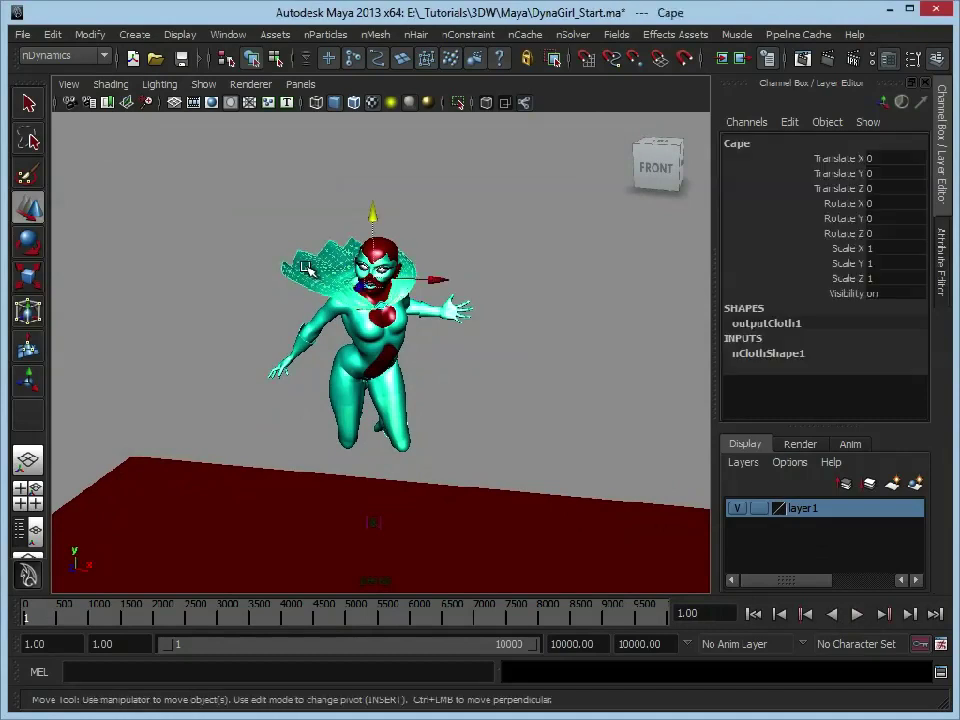
left_click(284, 168)
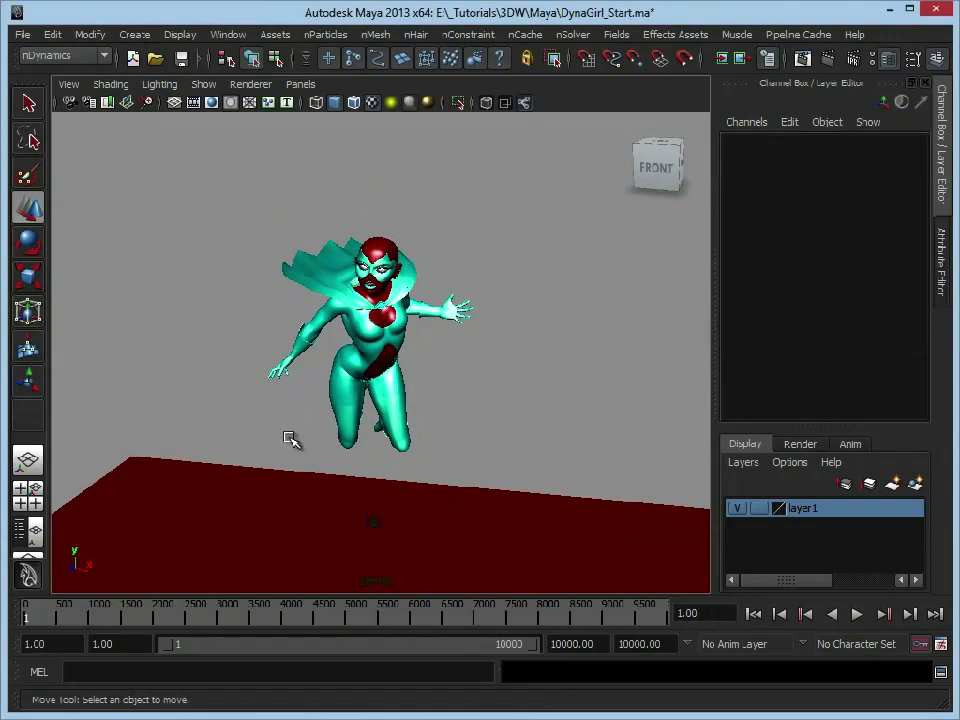
right_click_drag(304, 300, 468, 392, "alt")
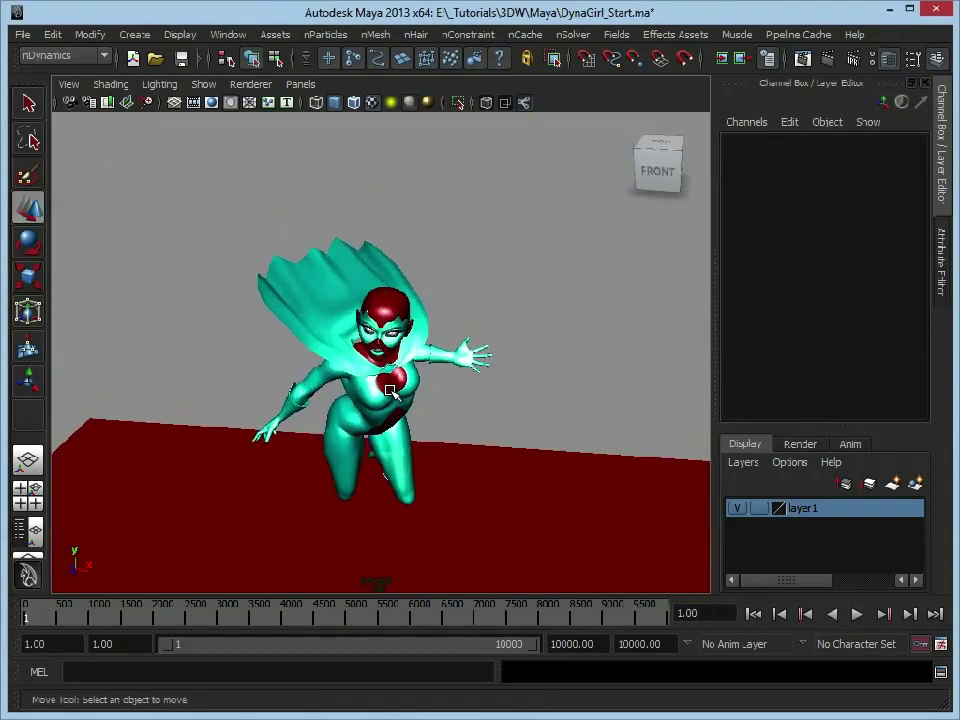